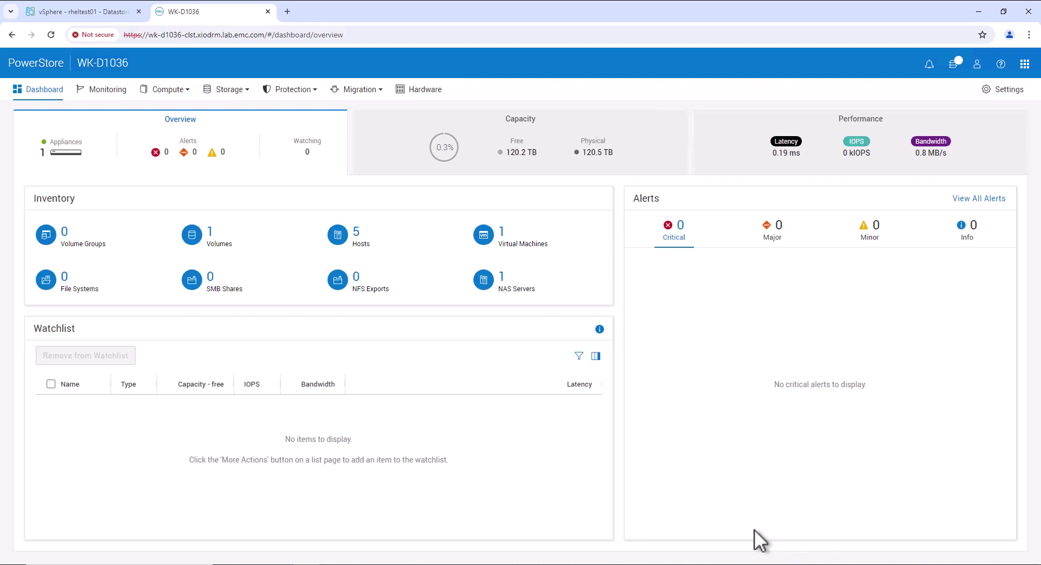
Step: Open volume WK-D1036-CL03-01's Virtual Machines and Performance views, confirming QoS Policy is None
left_click(242, 94)
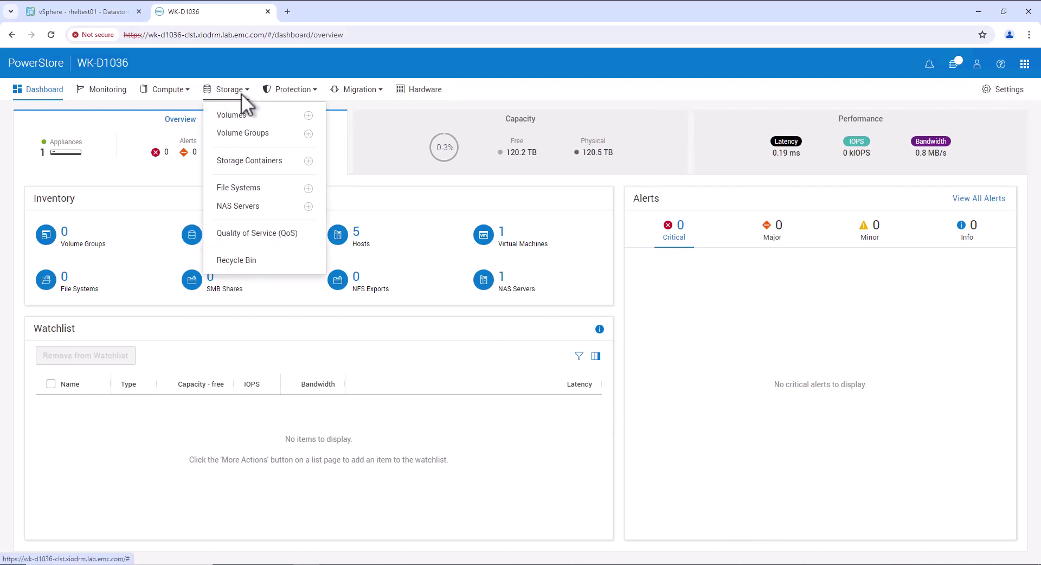
left_click(233, 116)
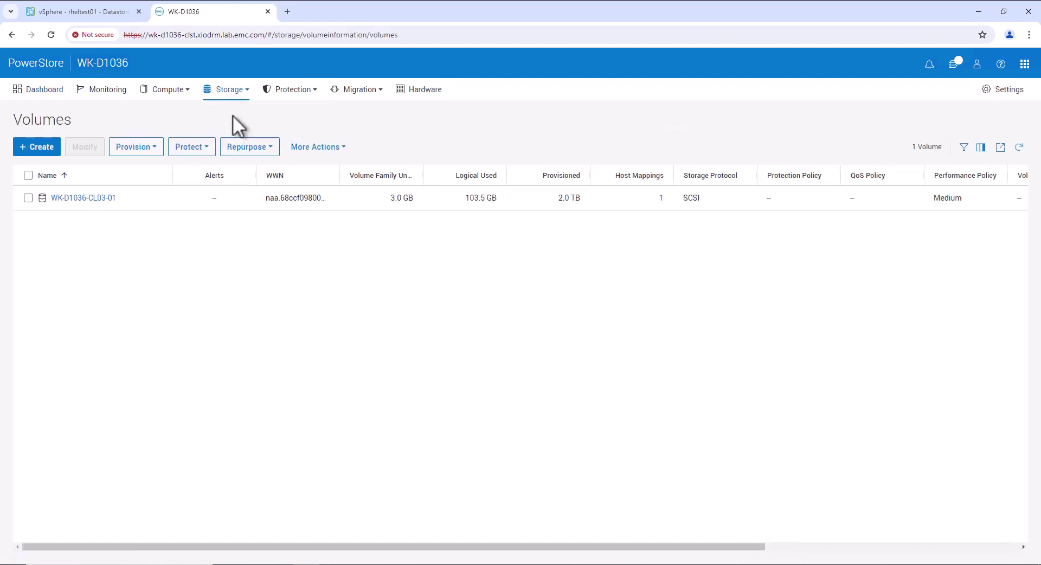
left_click(100, 198)
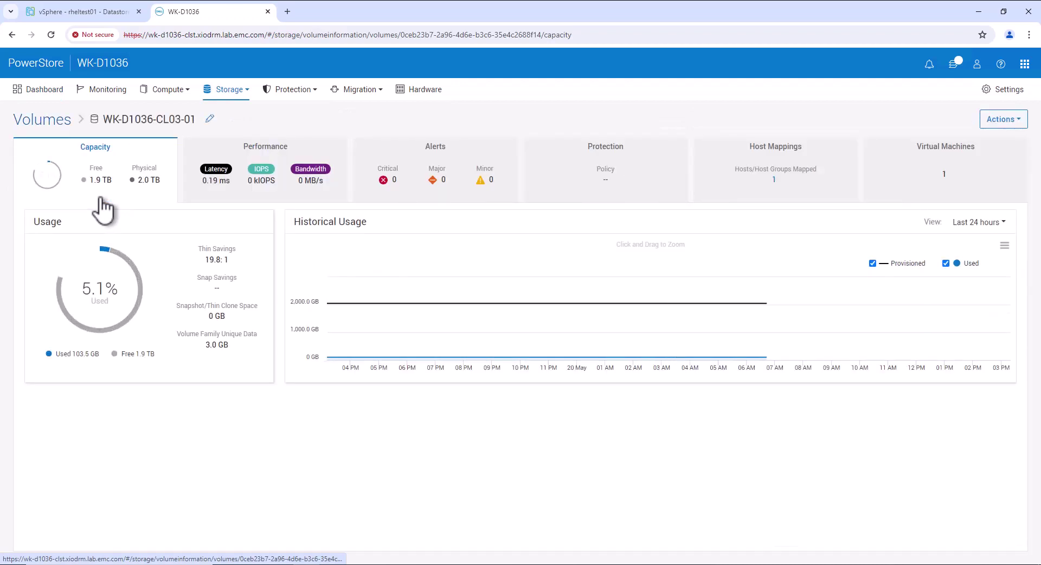
left_click(928, 178)
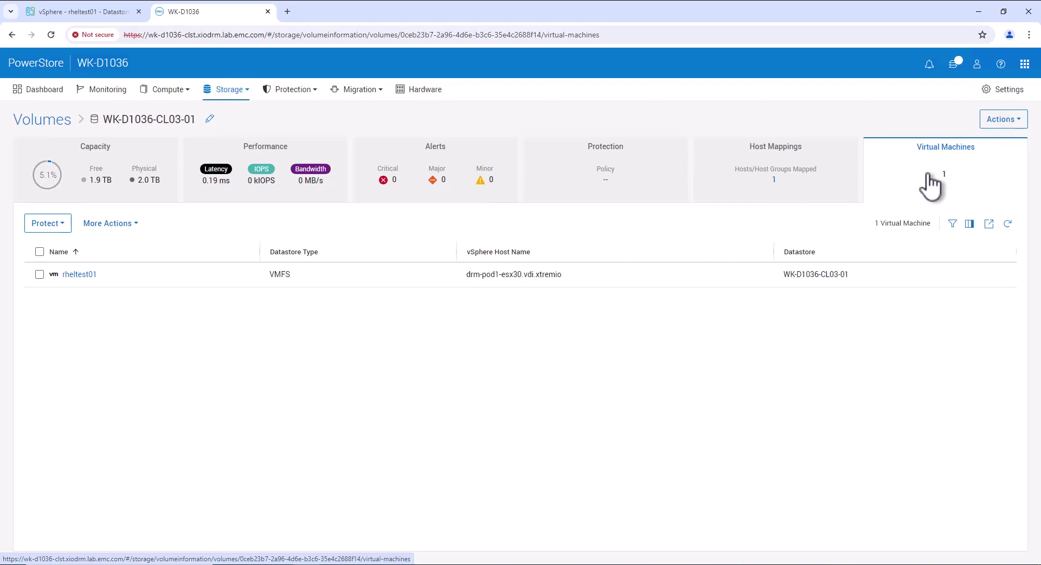
left_click(288, 151)
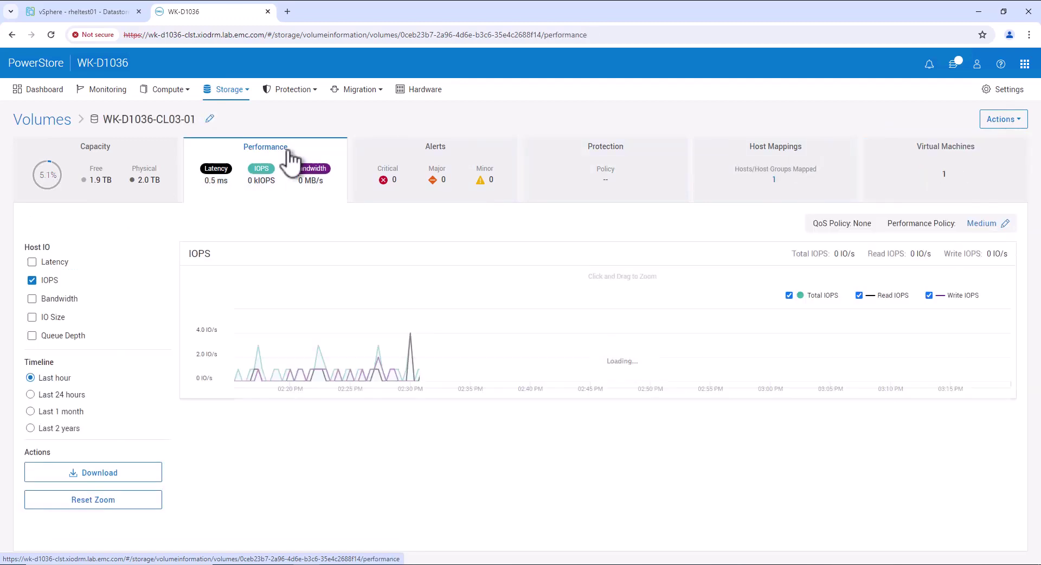
left_click_drag(813, 225, 873, 224)
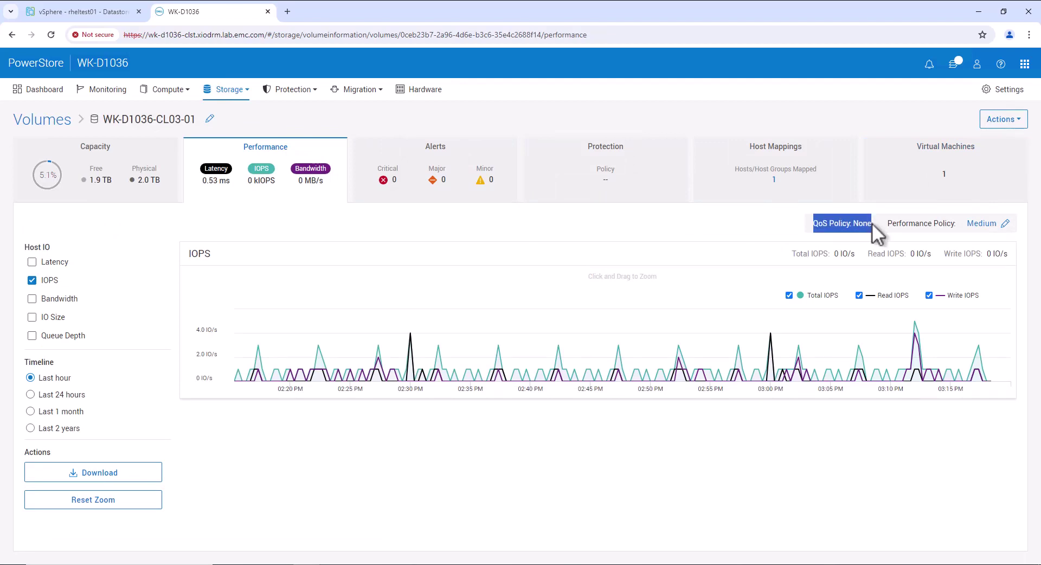
left_click(872, 222)
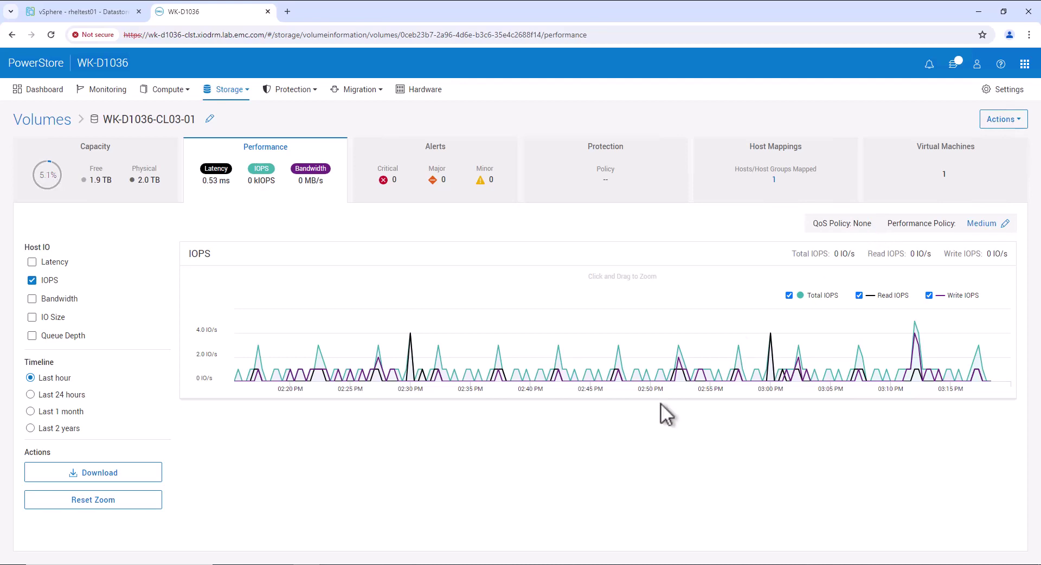
Step: Display the contents of the randomrw.fio job file in the terminal with more
key("alt+Tab")
type("more randomrw.fio")
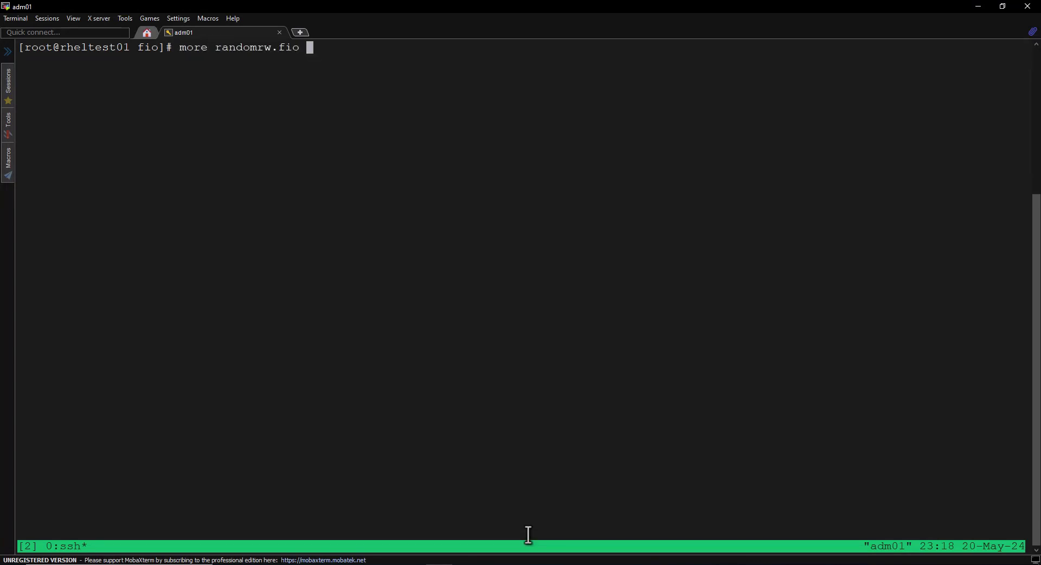
key("Return")
Step: Start the fio randomrw.fio workload and return to the PowerStore browser window
type("fio r")
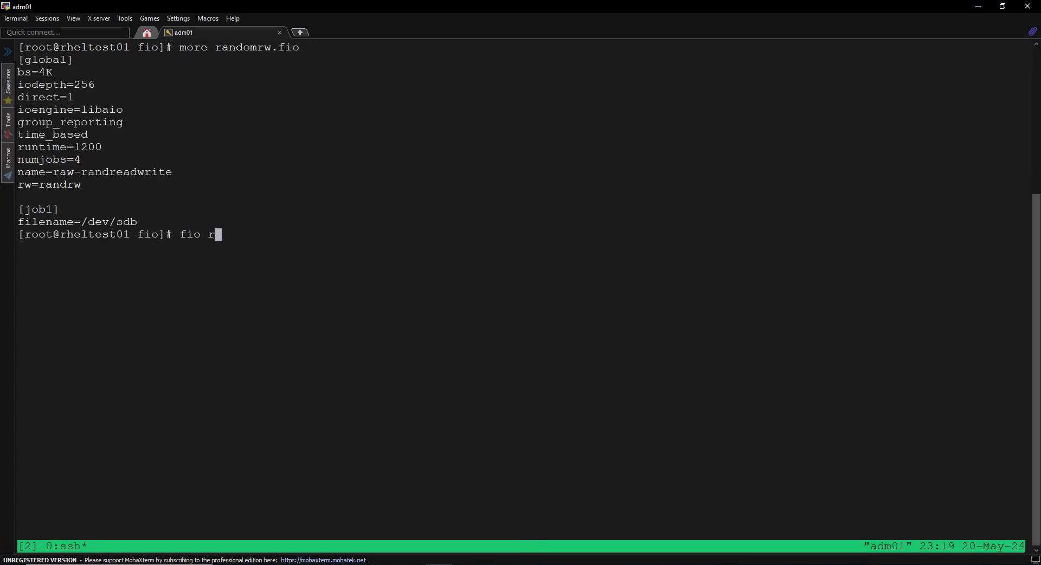
key("Tab")
key("Return")
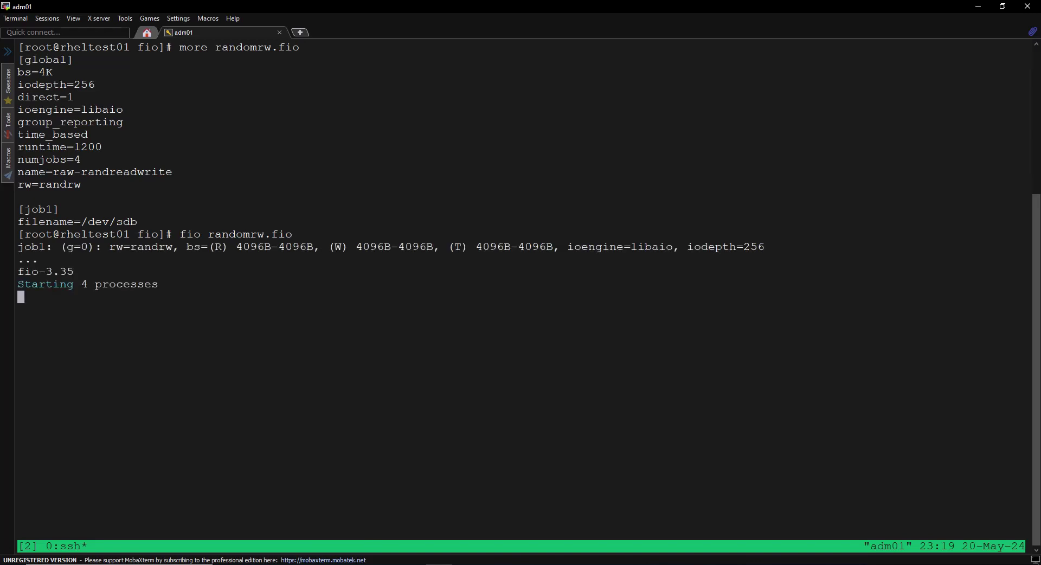
key("alt+Tab")
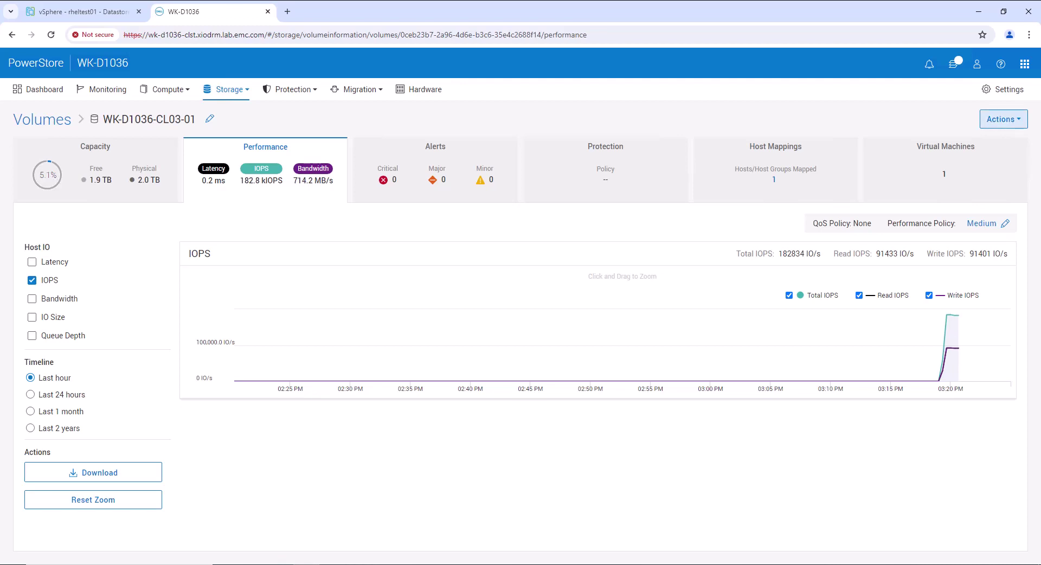
Step: Start a new QoS policy named QOS-POLICY-01
left_click(243, 92)
left_click(233, 233)
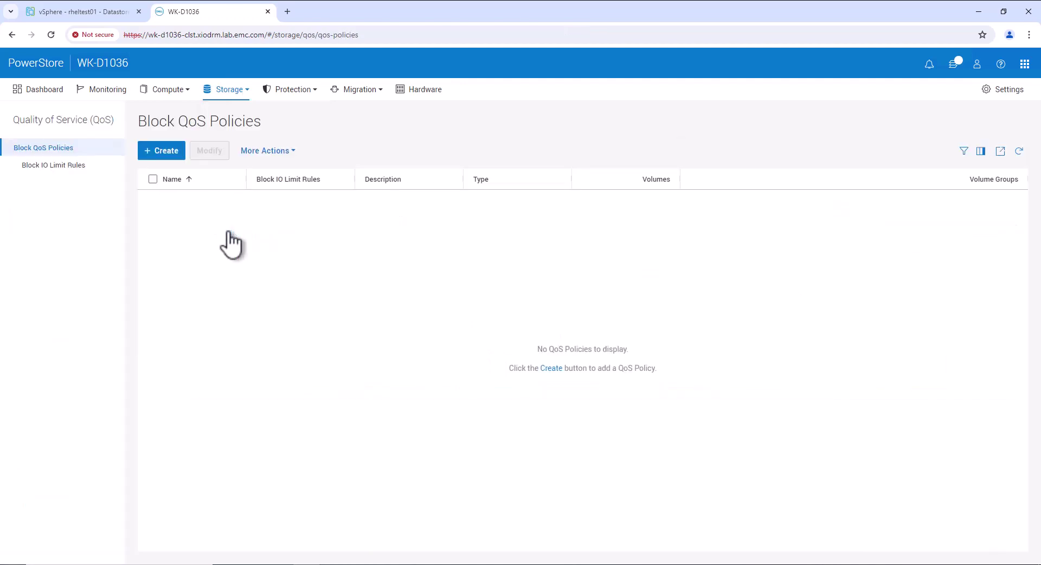
left_click(166, 153)
type("QOS-")
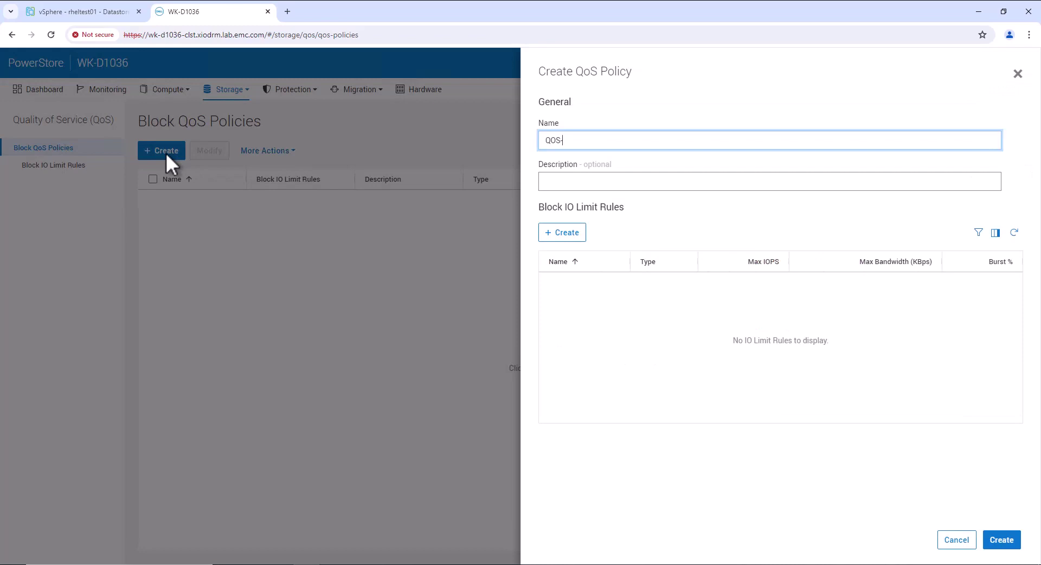
type("POLICY-01")
Step: Add limit rule LIMIT-ABSOLUTE-IOPS at 20000 max IOPS, include it, and create the policy
left_click(562, 233)
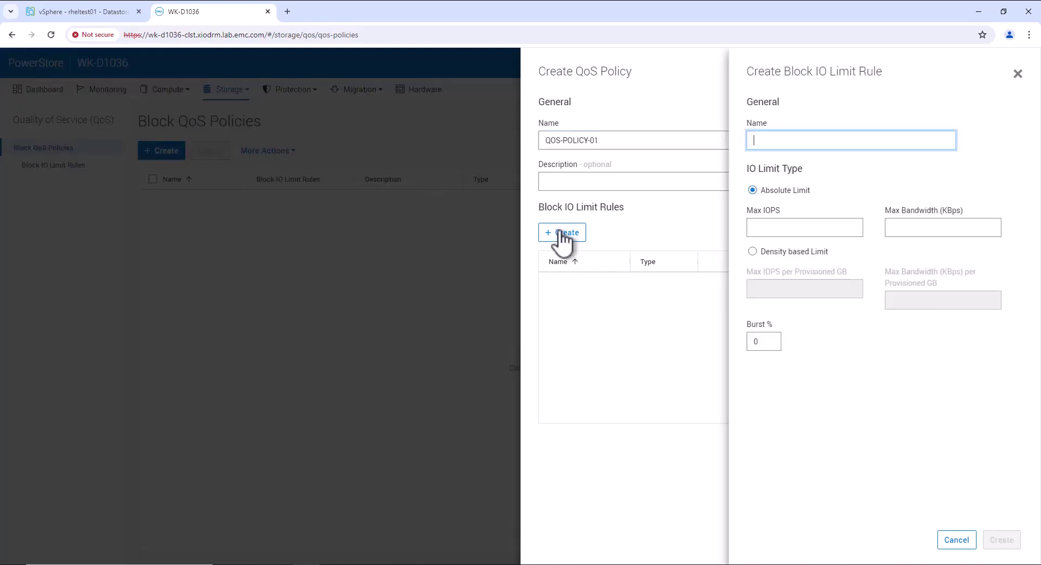
type("LIM")
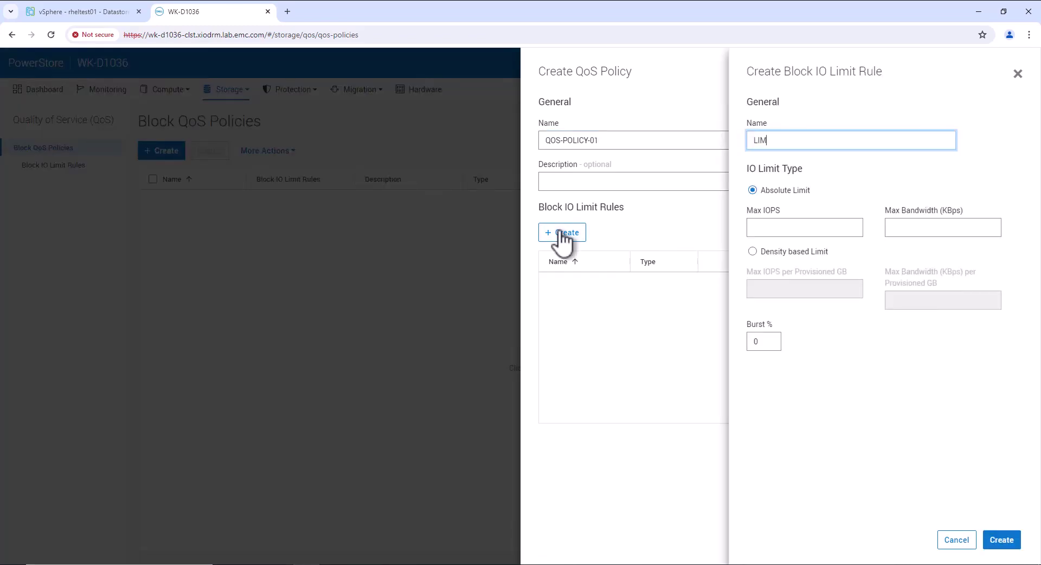
type("IT-ABSOLUTE-IOPS")
left_click(758, 226)
type("20000")
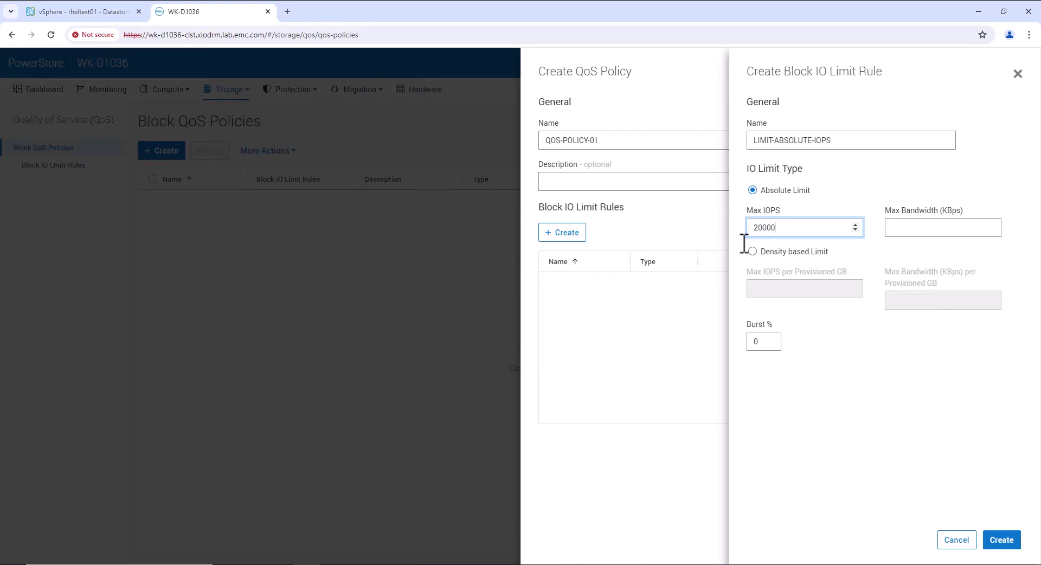
left_click(1010, 546)
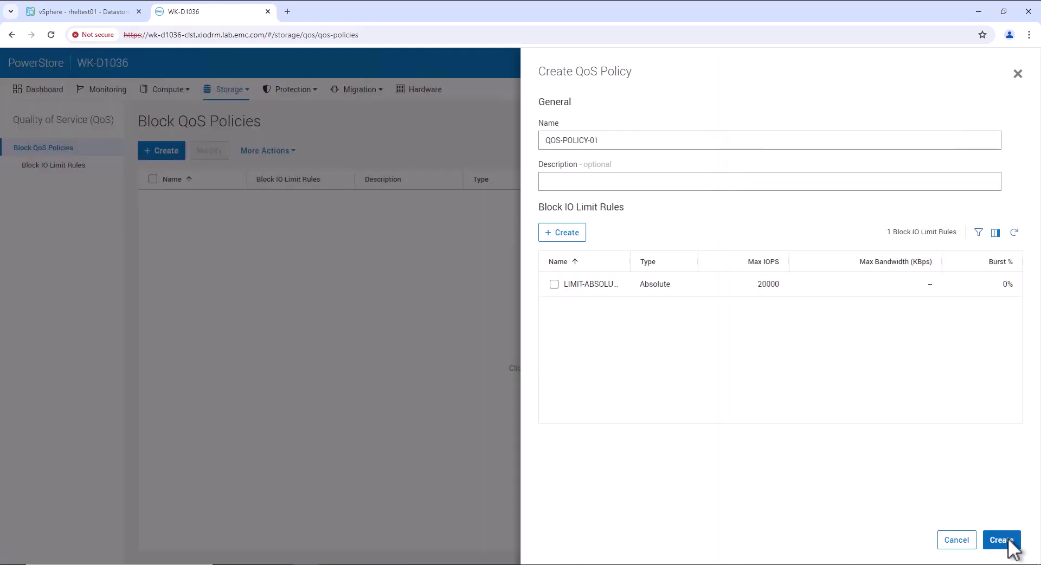
left_click(554, 284)
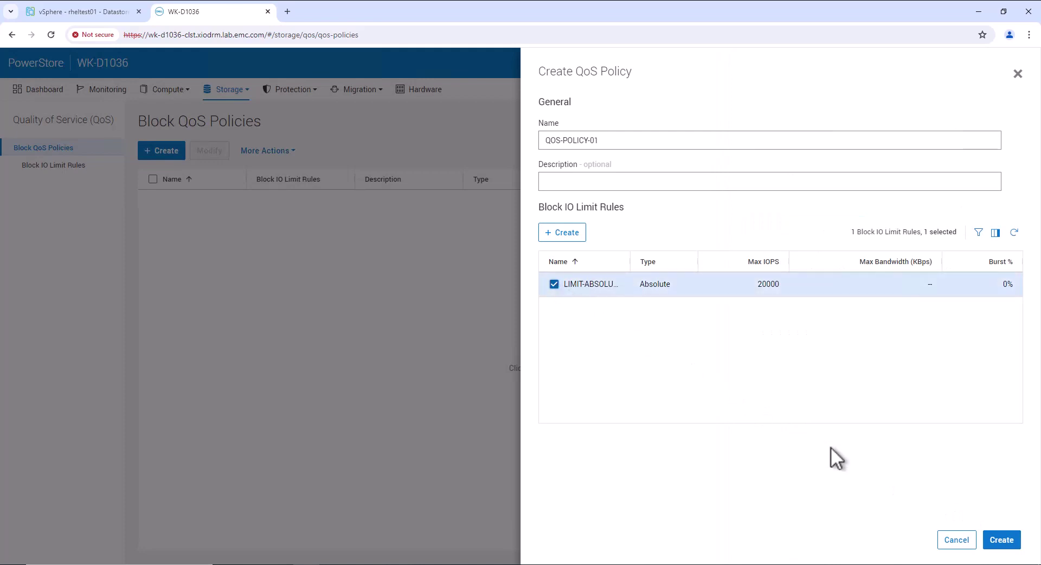
left_click(1002, 543)
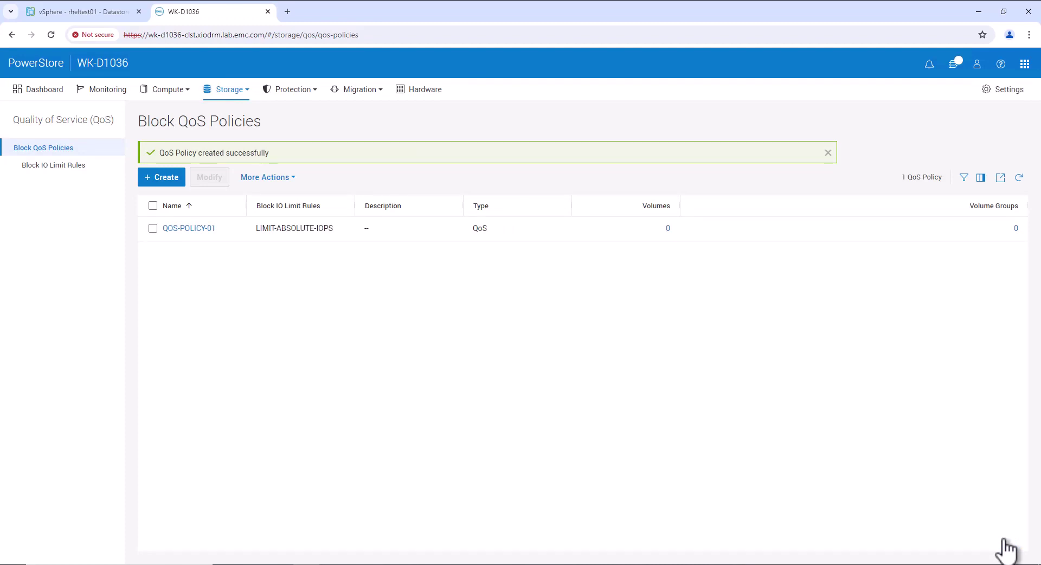
left_click(238, 92)
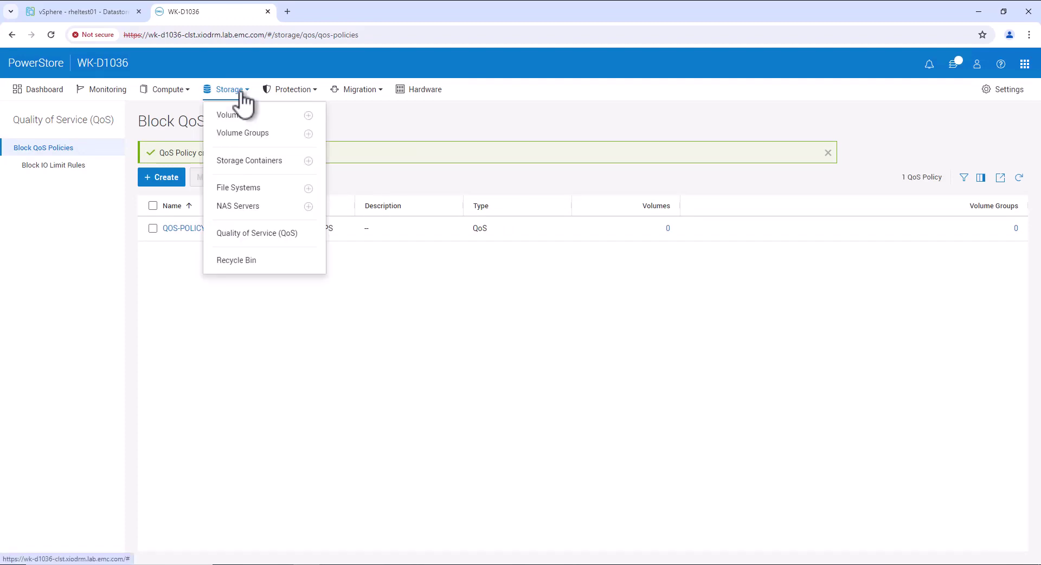
left_click(231, 116)
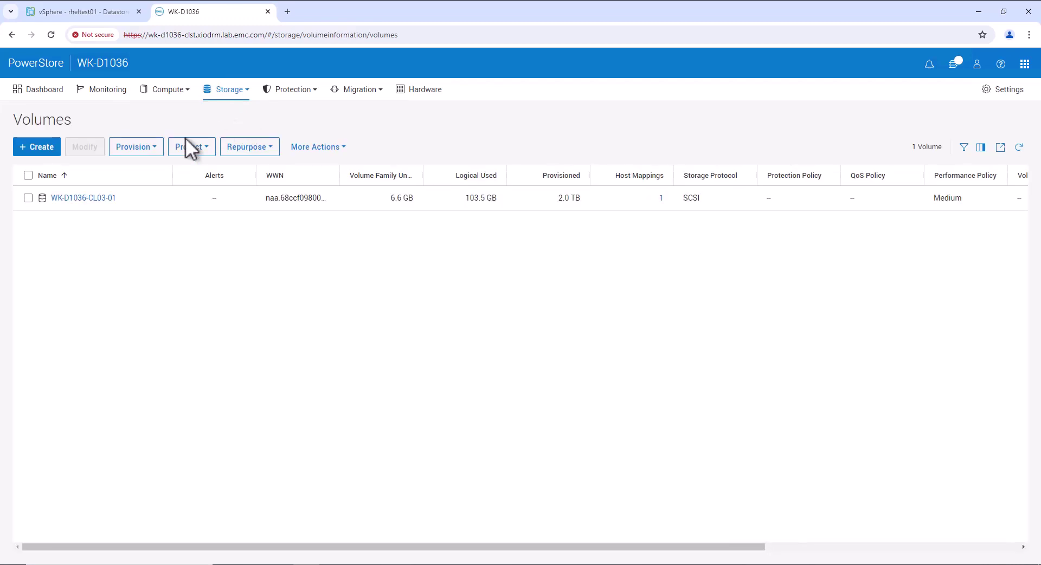
left_click(28, 198)
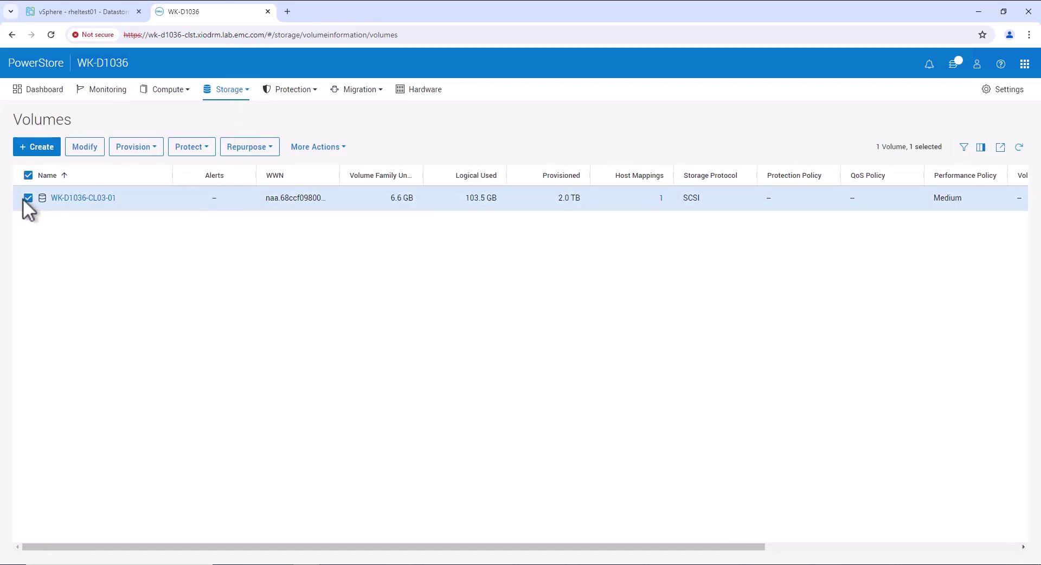
left_click(336, 148)
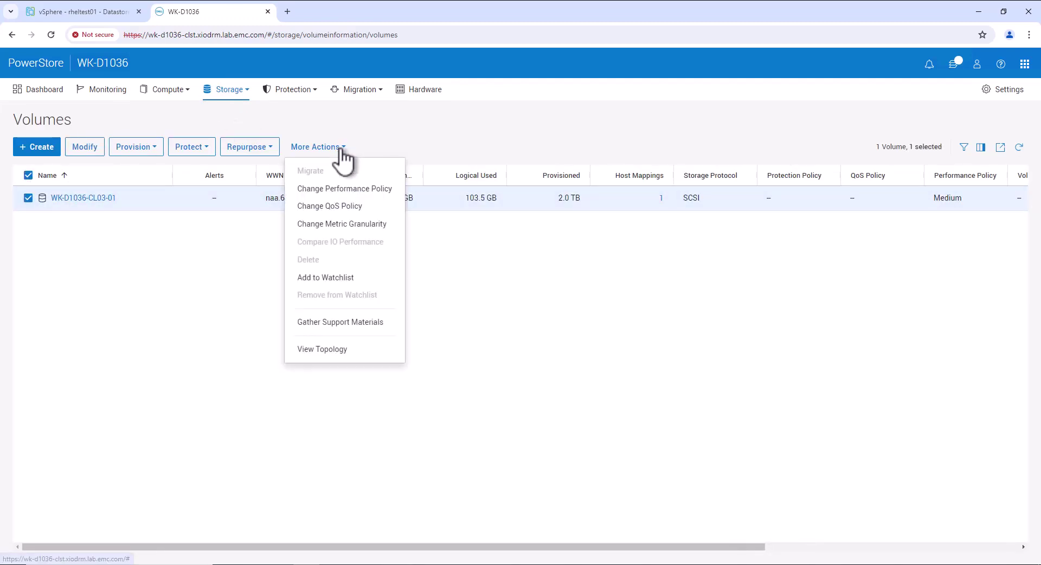
left_click(341, 211)
left_click(784, 165)
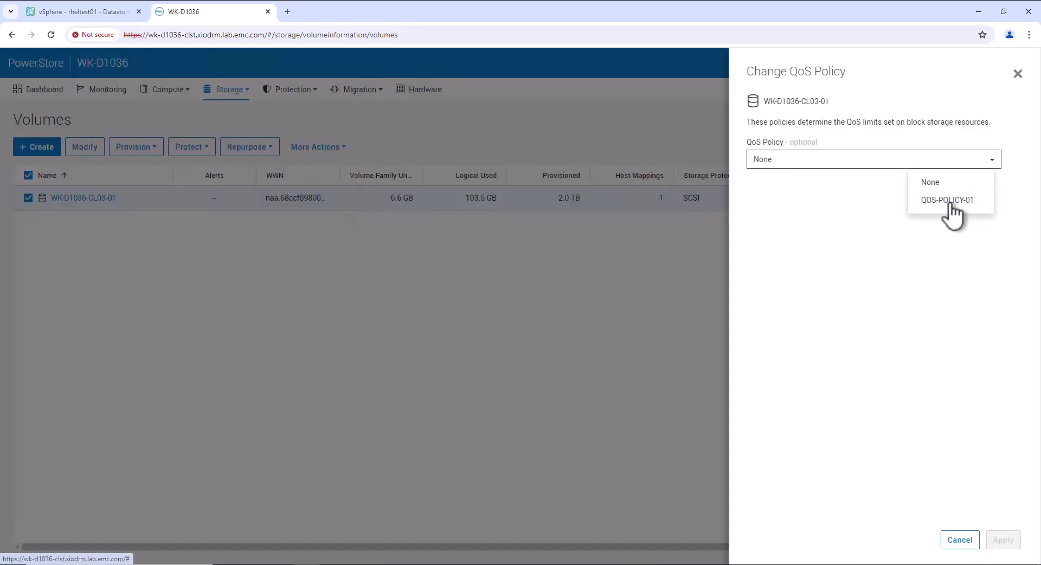
left_click(949, 201)
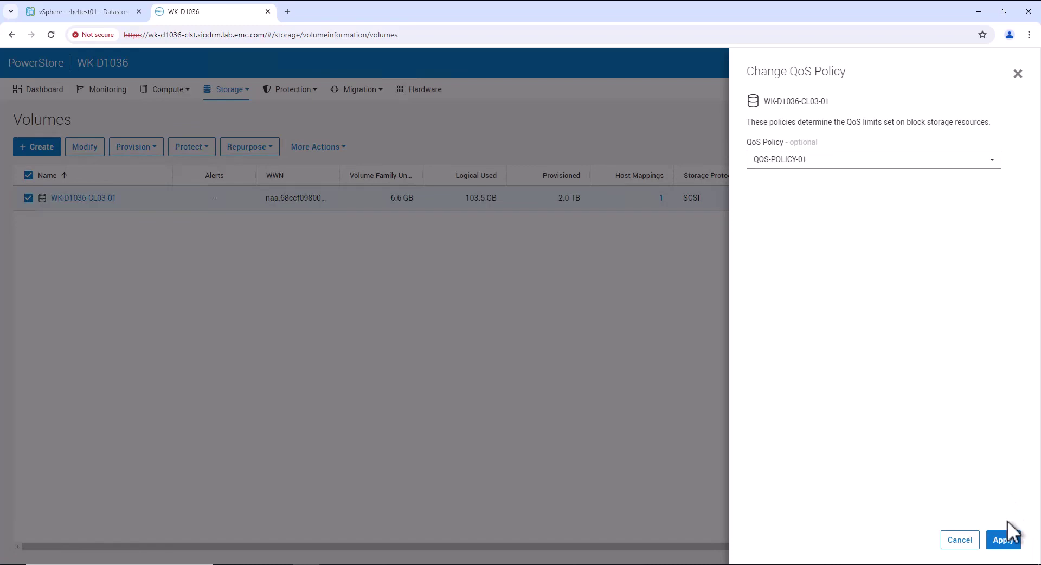
left_click(1003, 540)
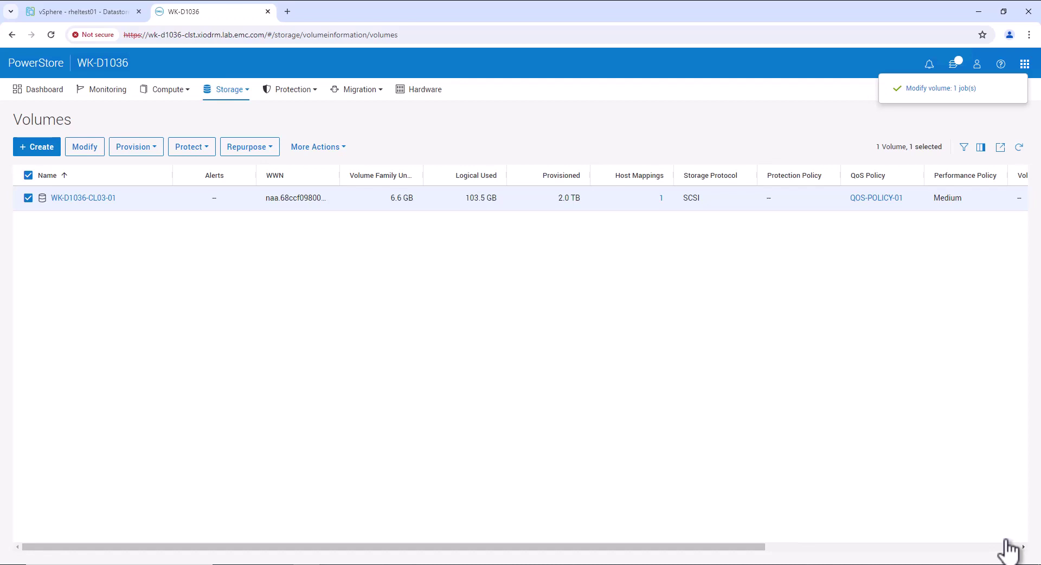
left_click(96, 198)
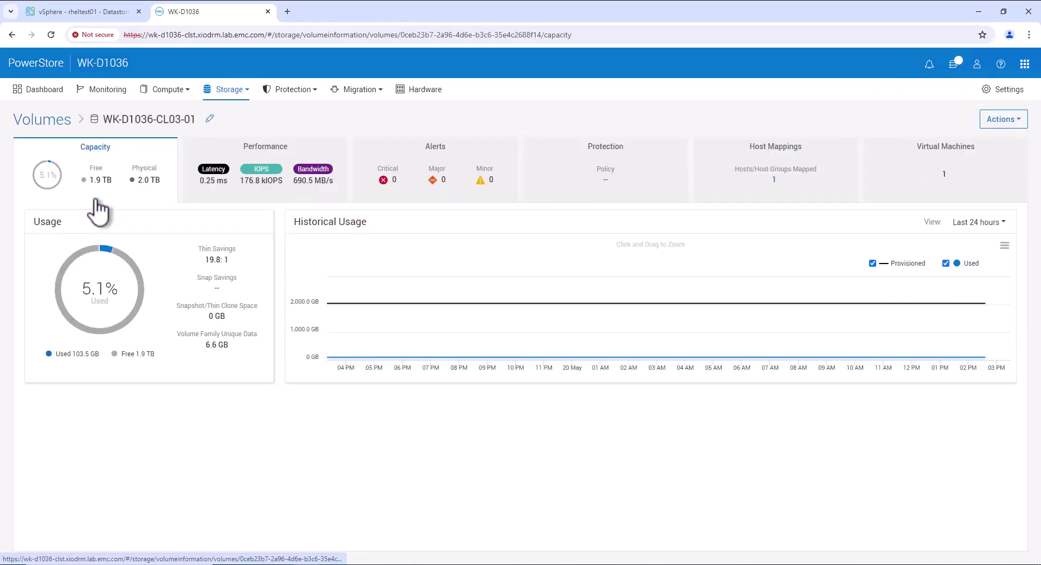
left_click(271, 192)
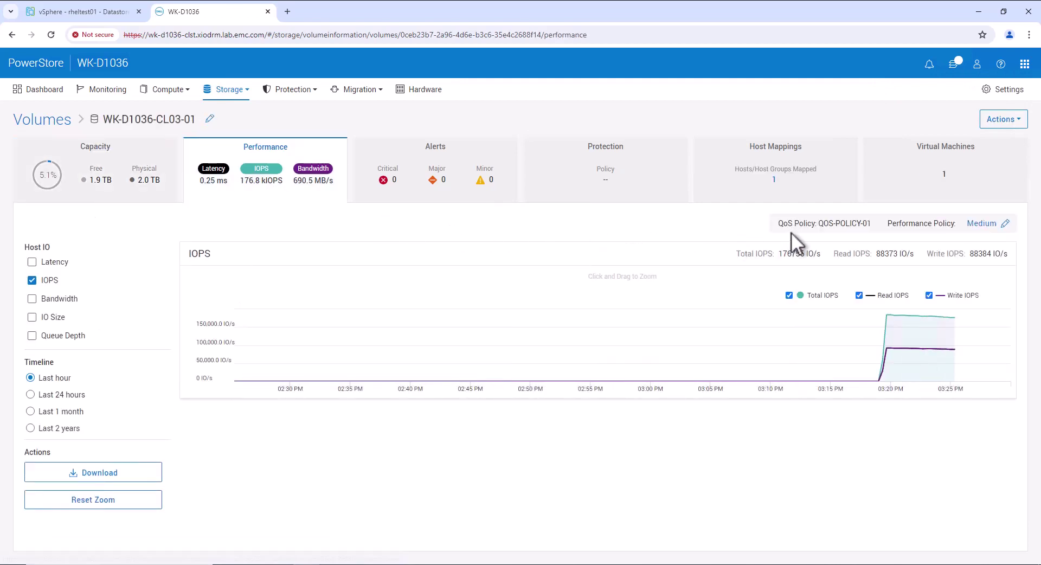
triple_click(870, 224)
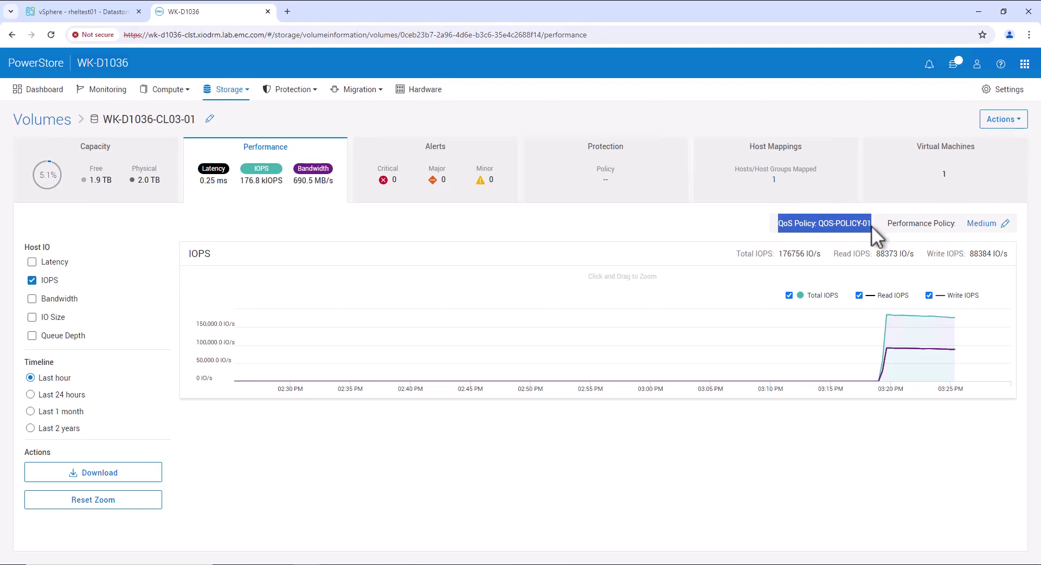
left_click(872, 226)
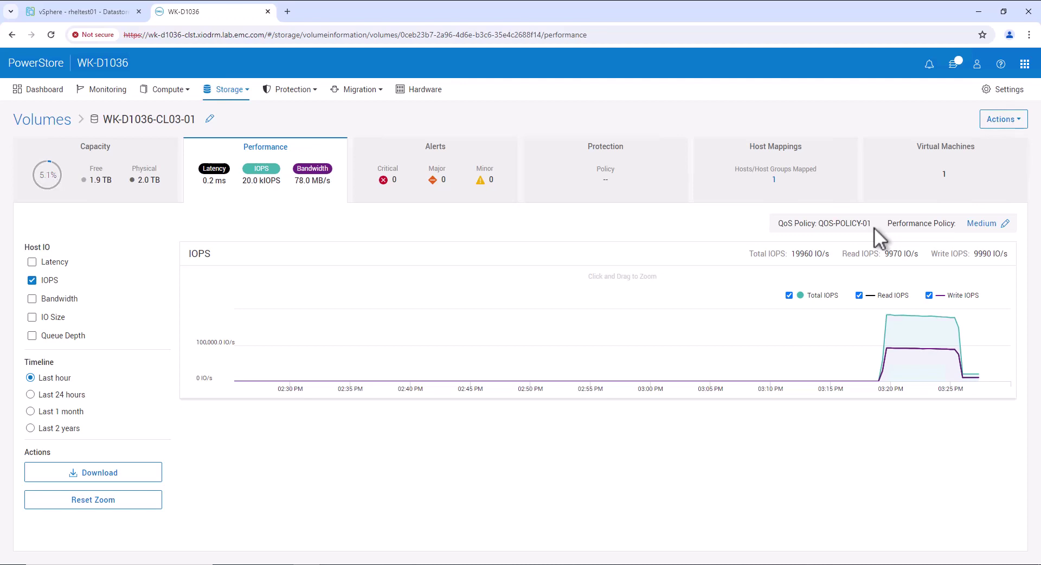
Step: Modify block IO limit rule LIMIT-ABSOLUTE-IOPS, changing Max IOPS from 20000 to 50000
left_click(238, 90)
left_click(233, 233)
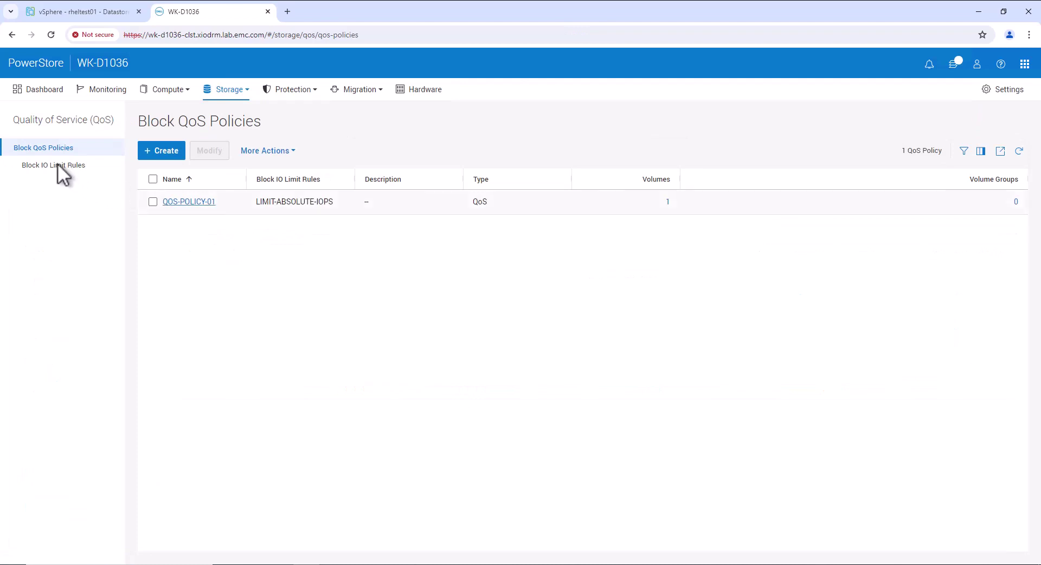
left_click(58, 166)
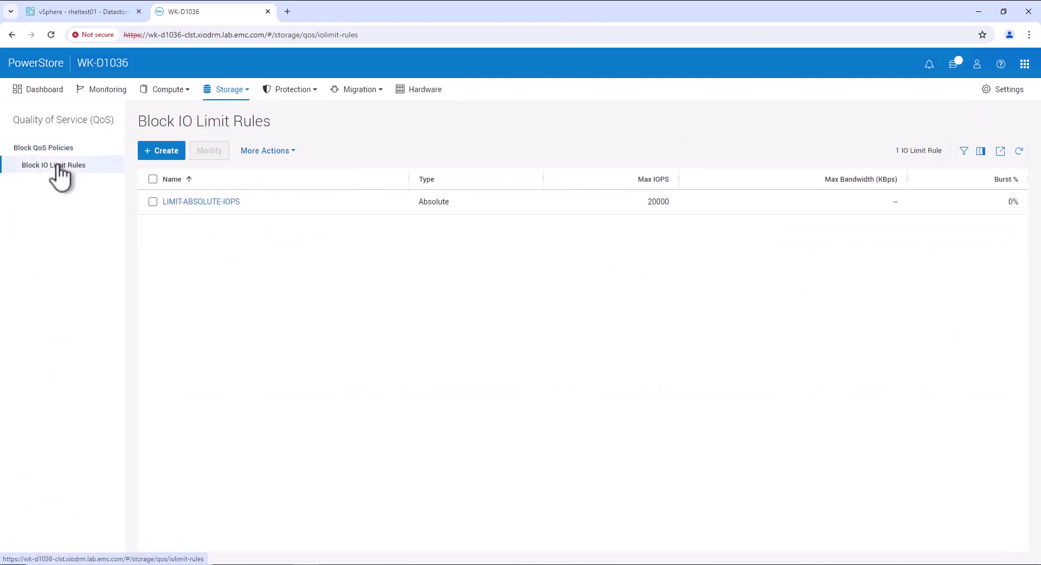
left_click(153, 202)
left_click(210, 152)
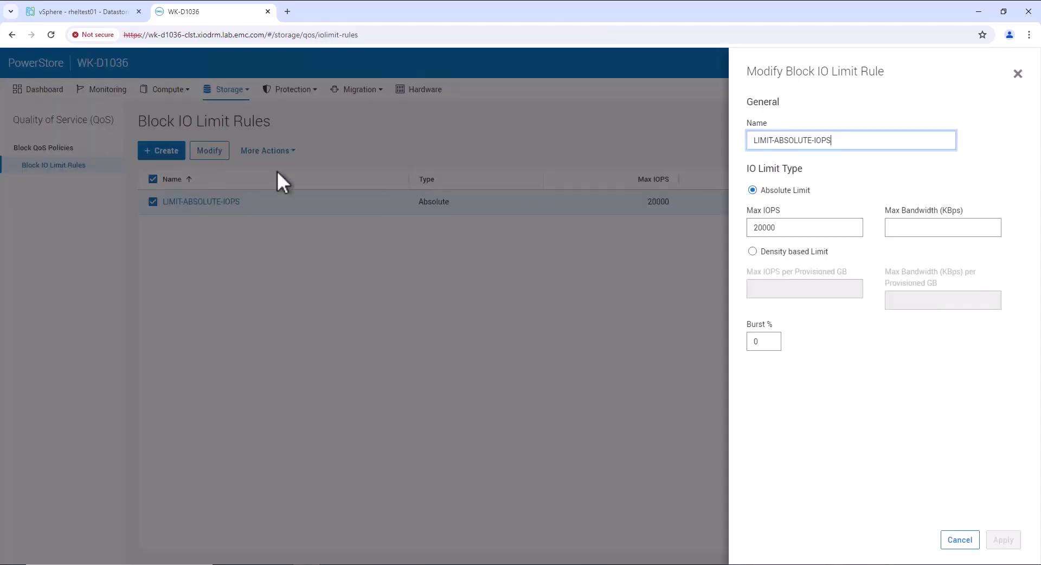
left_click_drag(779, 228, 743, 225)
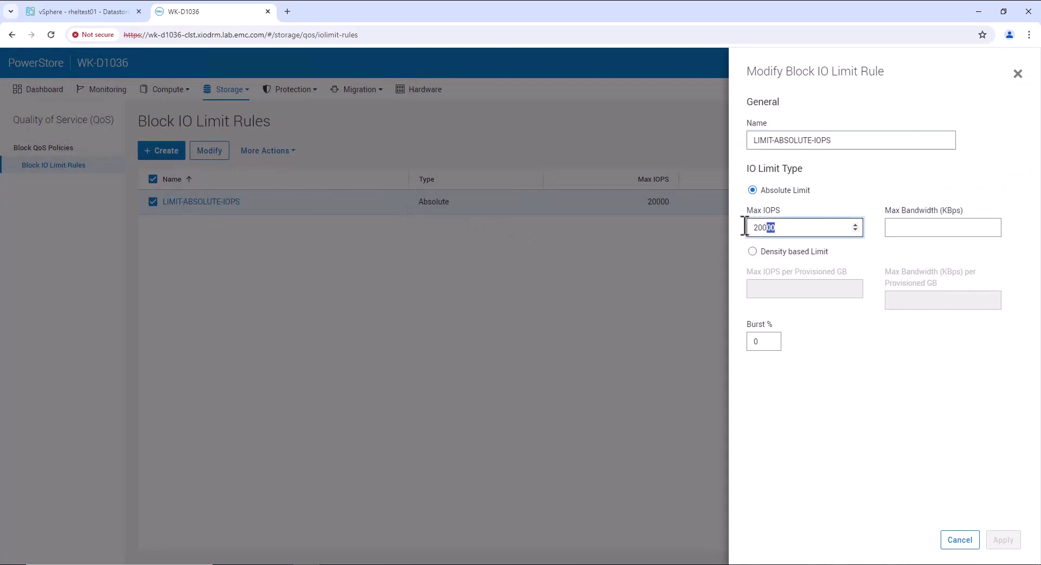
type("5")
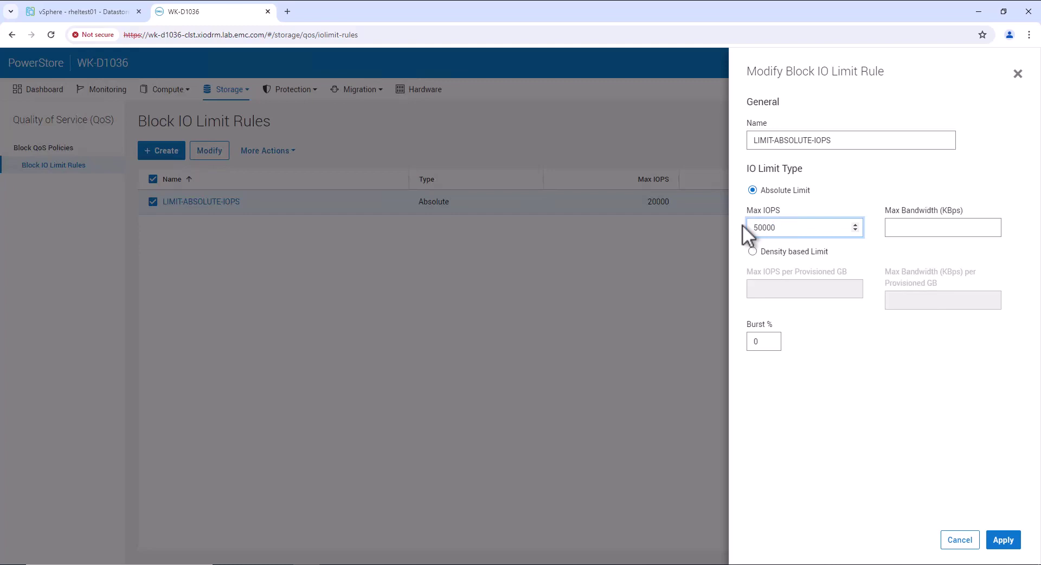
left_click(1002, 540)
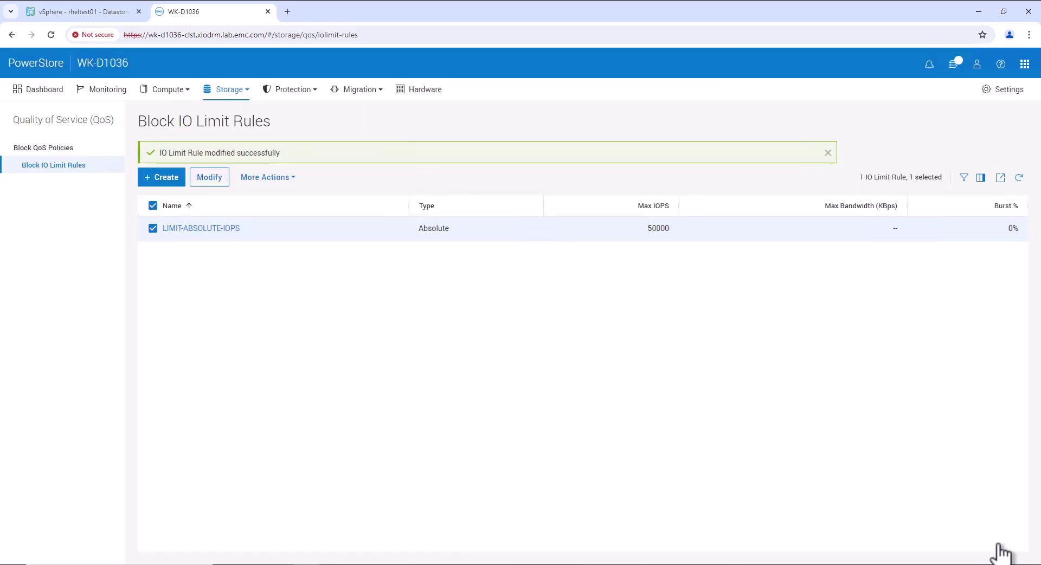
Step: Check WK-D1036-CL03-01's performance chart shows about 50,000 IOPS, then go back to Volumes
left_click(244, 96)
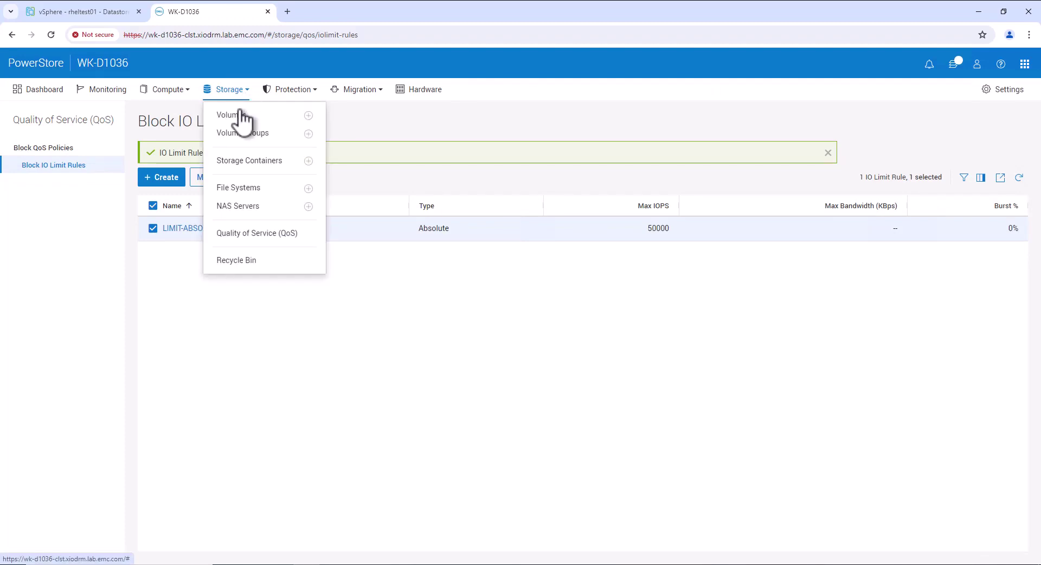
left_click(238, 115)
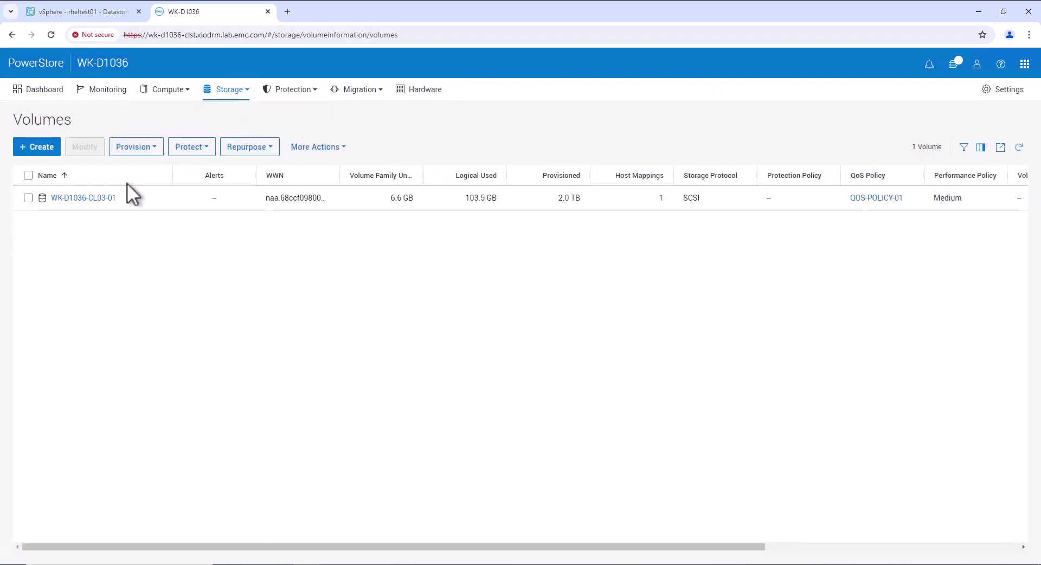
left_click(93, 198)
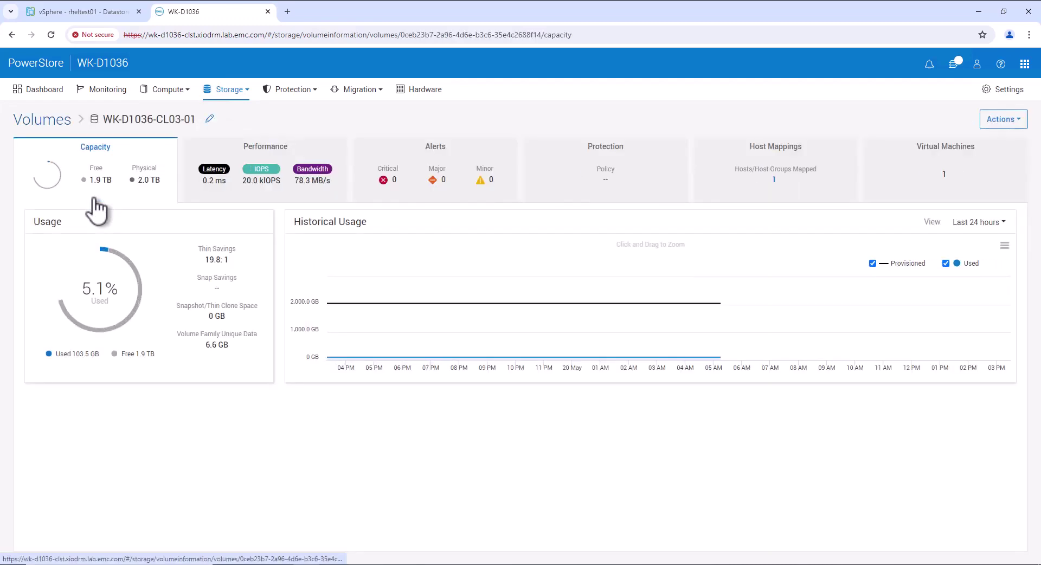
left_click(257, 173)
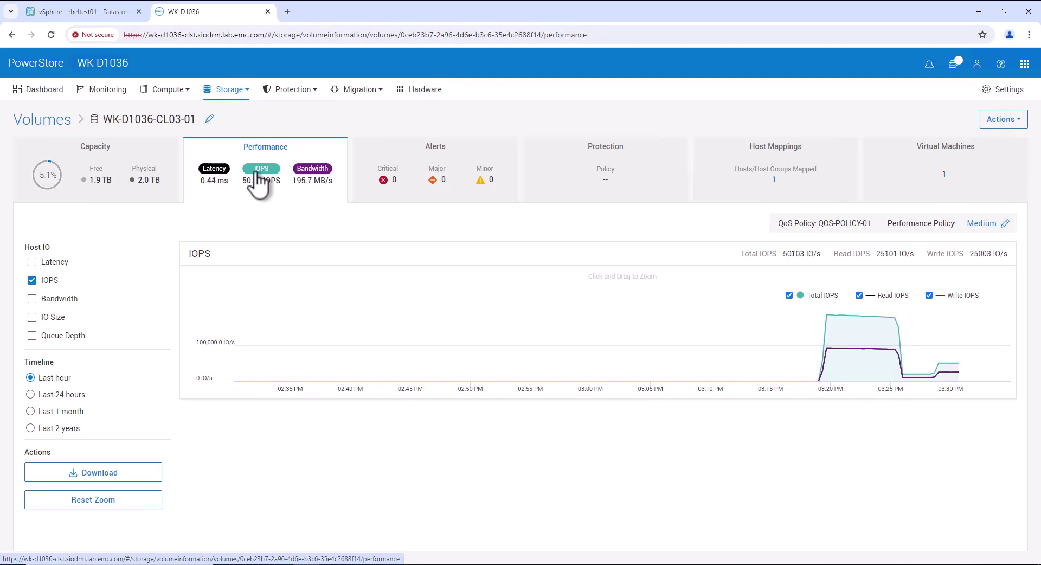
left_click(241, 90)
left_click(241, 118)
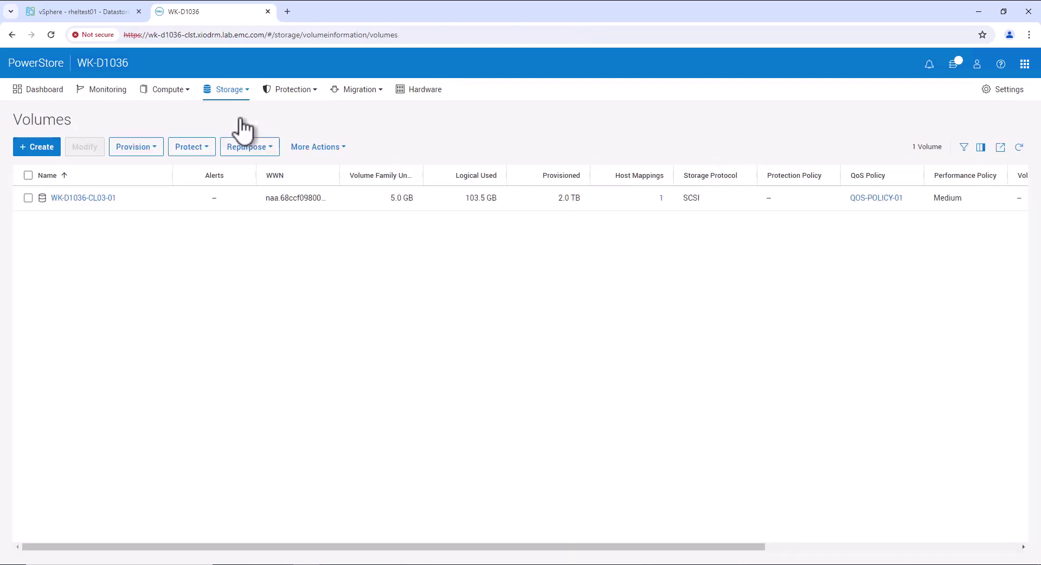
Step: Change WK-D1036-CL03-01's QoS policy to None and view its uncapped performance chart
left_click(28, 197)
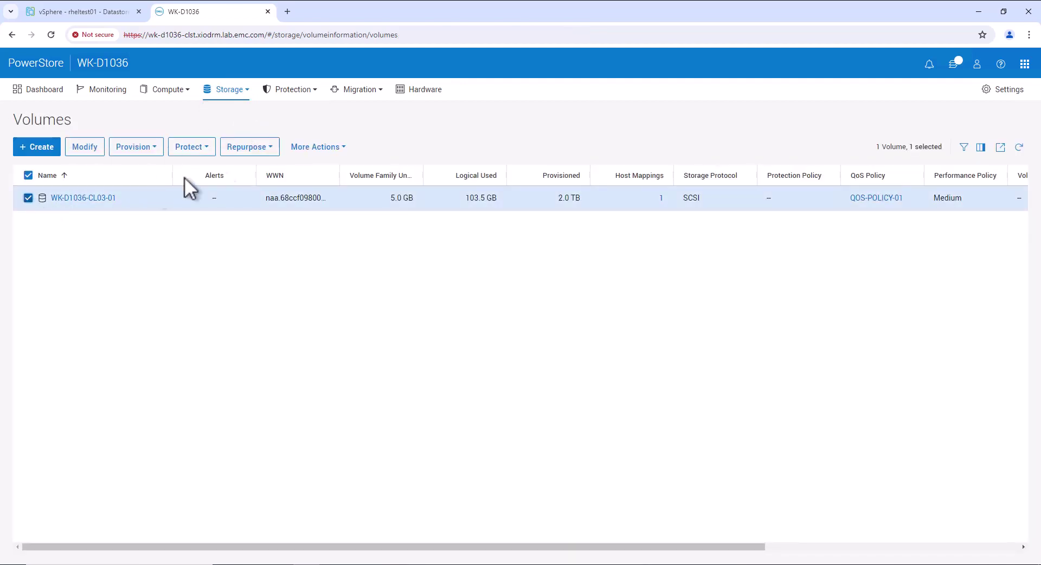
left_click(328, 148)
left_click(335, 207)
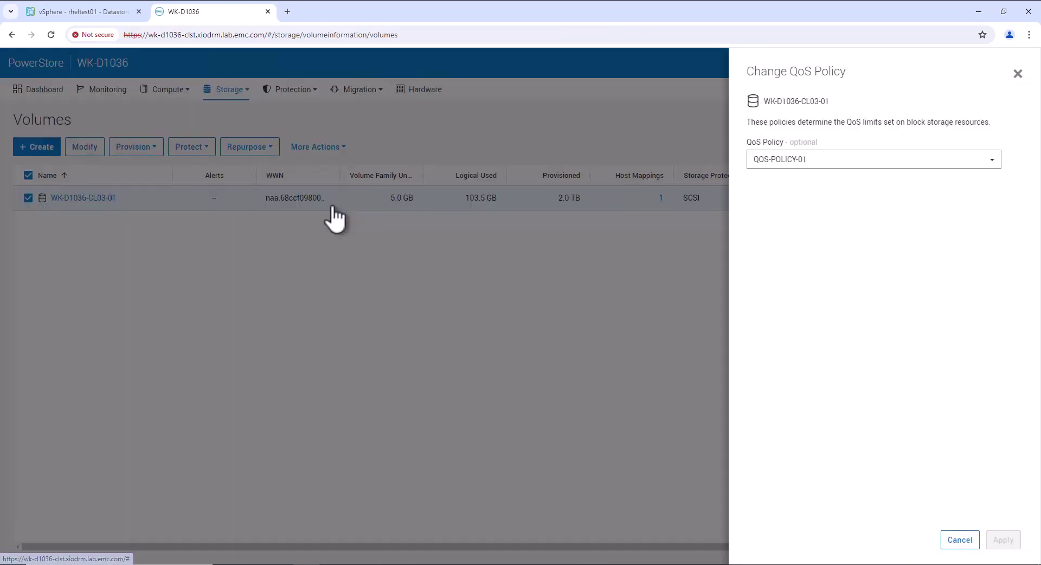
left_click(803, 163)
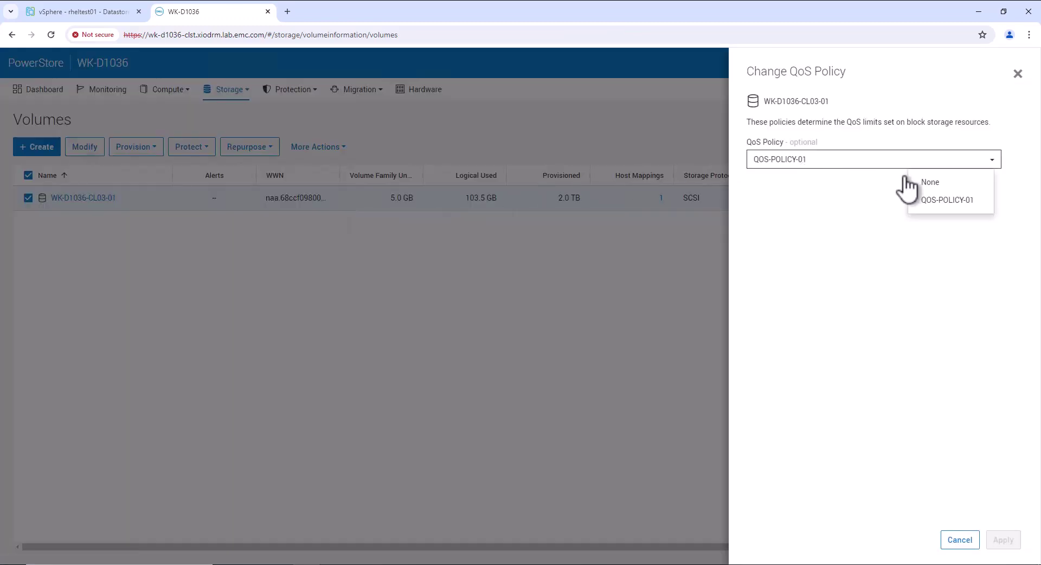
left_click(932, 179)
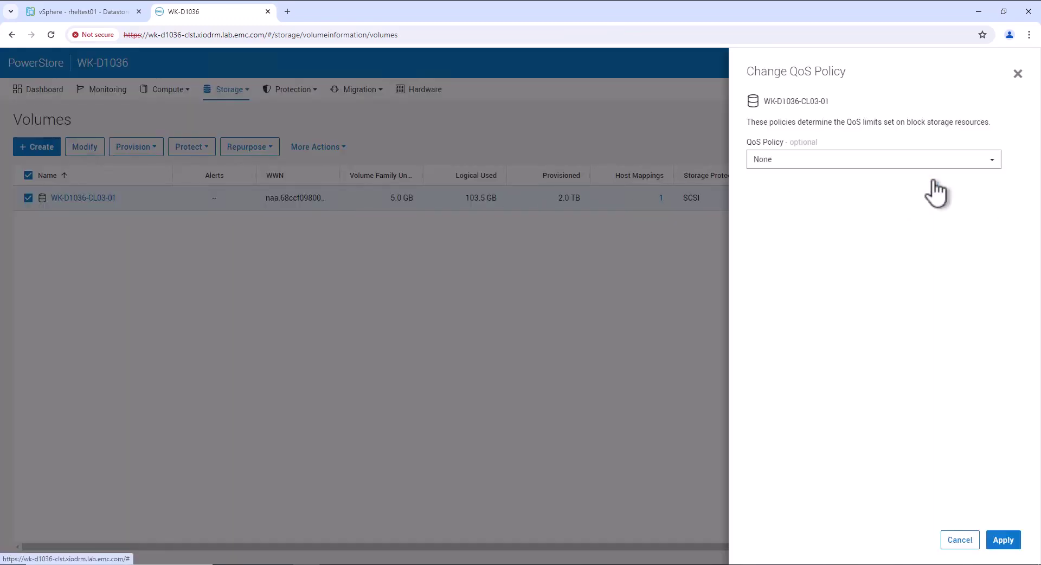
left_click(1003, 540)
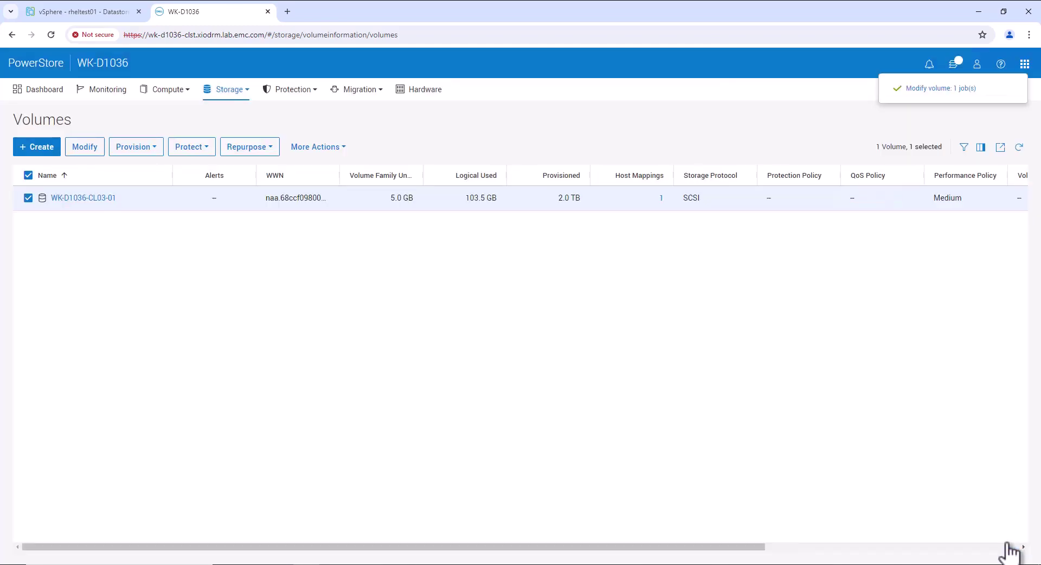
left_click(79, 200)
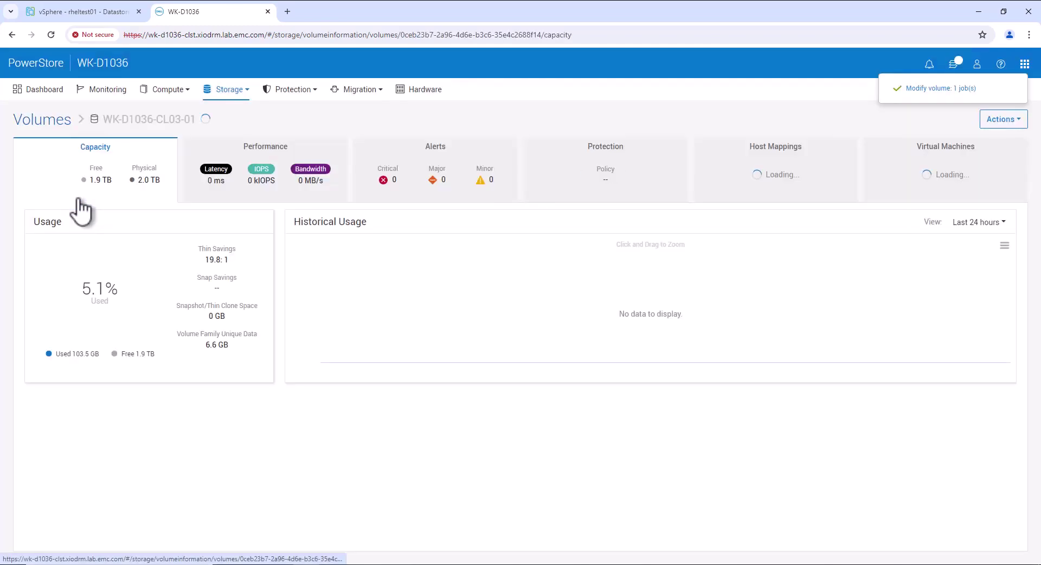
left_click(269, 186)
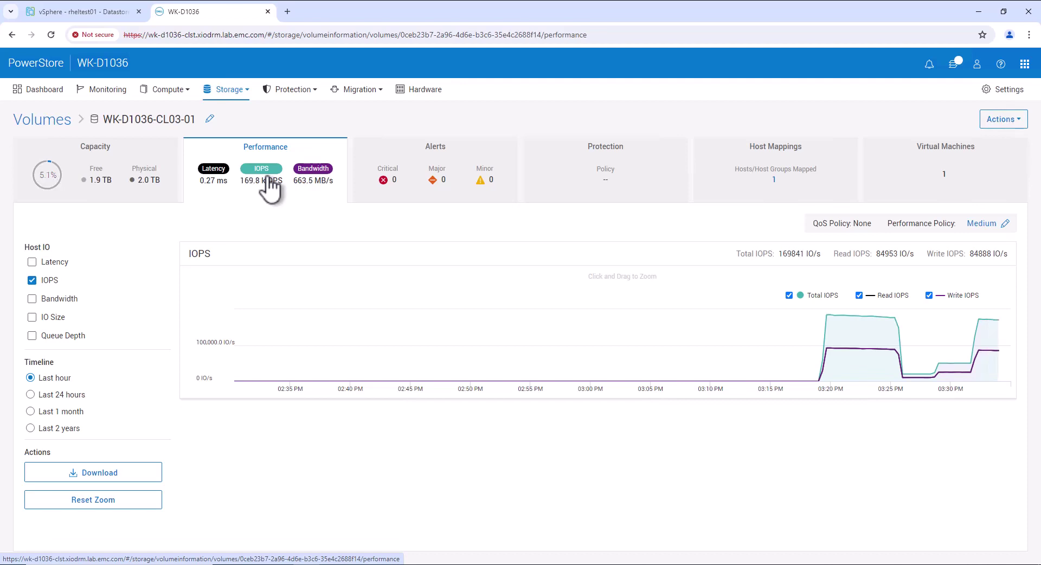
Step: Create volume group VG-01 with QoS policy QOS-POLICY-01 on the Volume Groups page
left_click(240, 92)
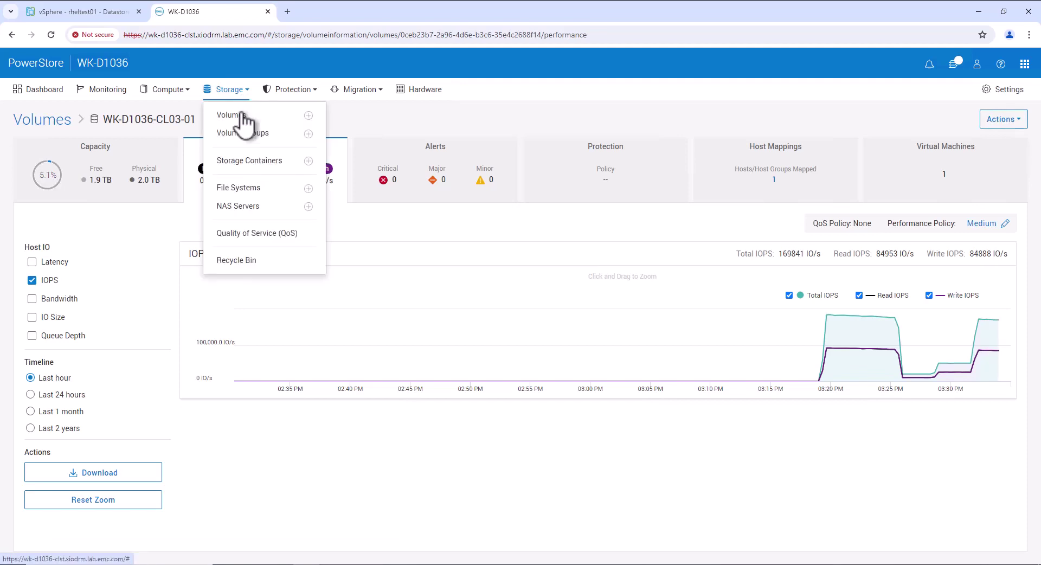
left_click(244, 133)
left_click(49, 150)
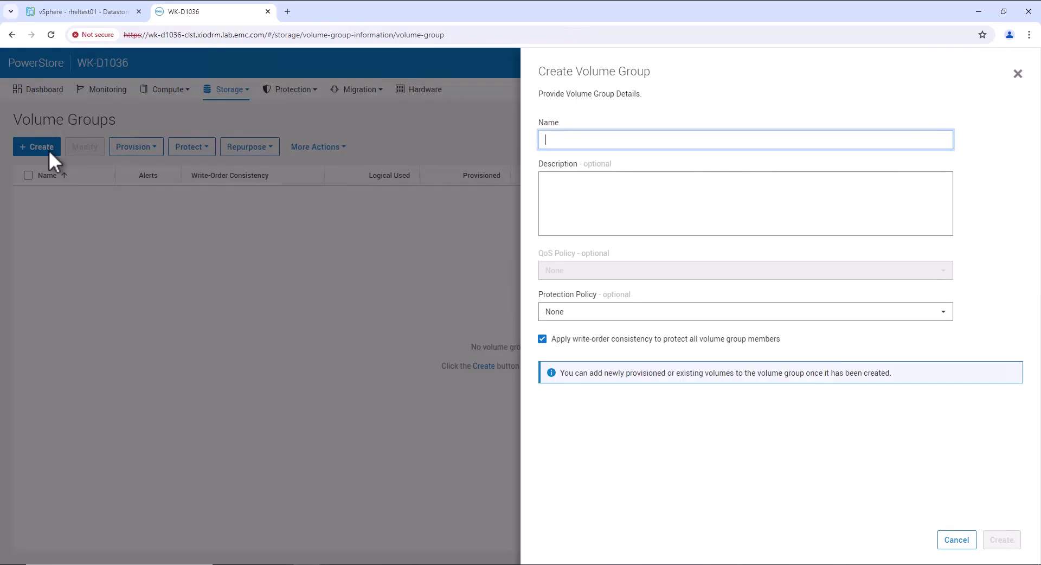
type("VG-01")
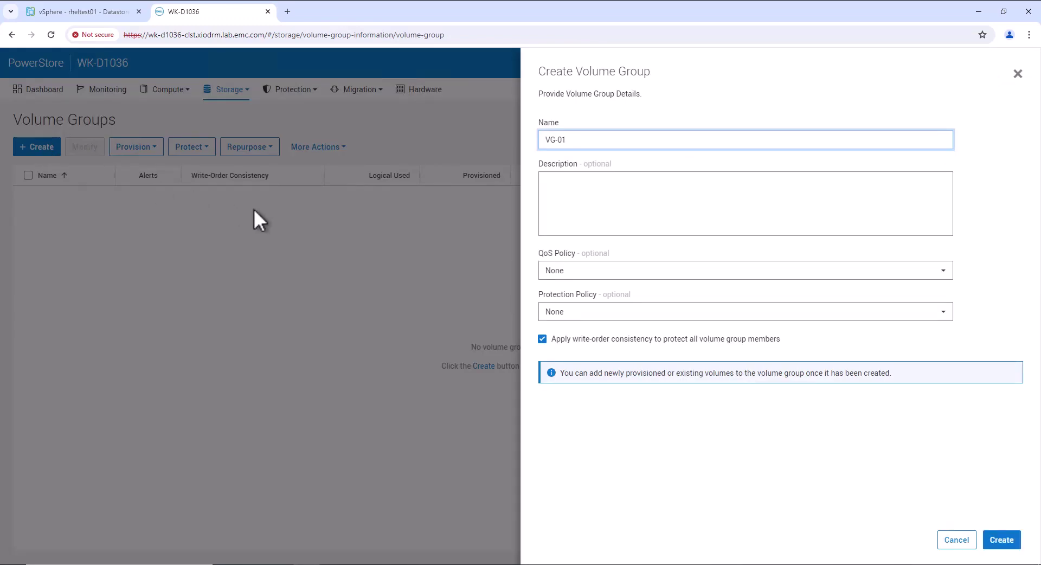
left_click(548, 266)
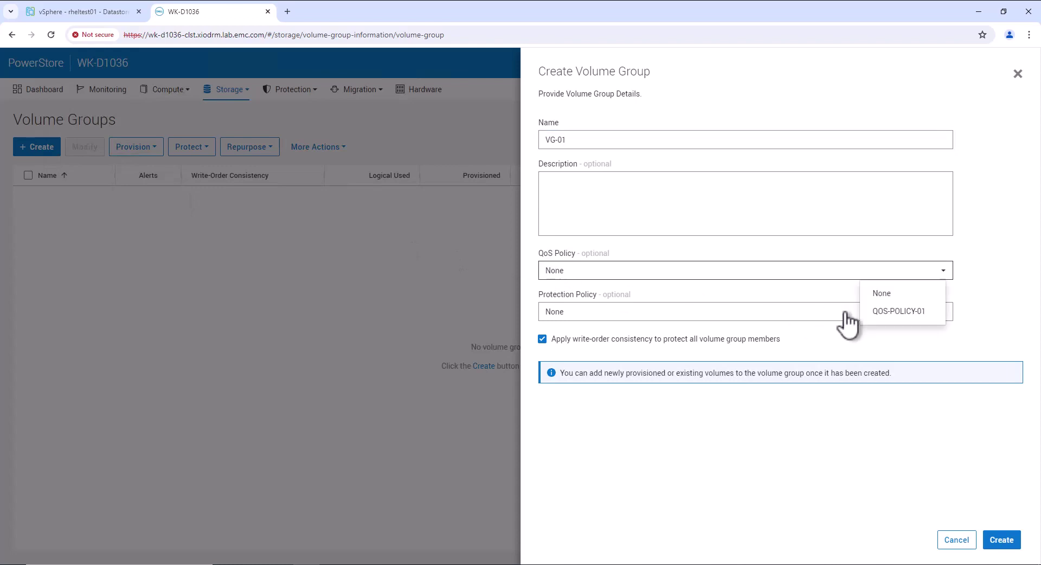
left_click(882, 311)
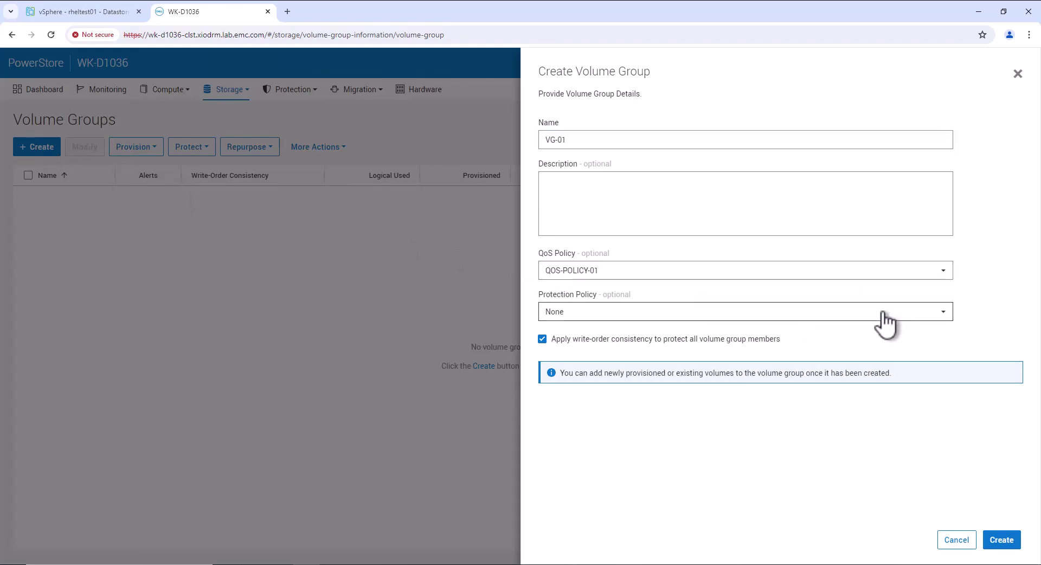
left_click(1008, 538)
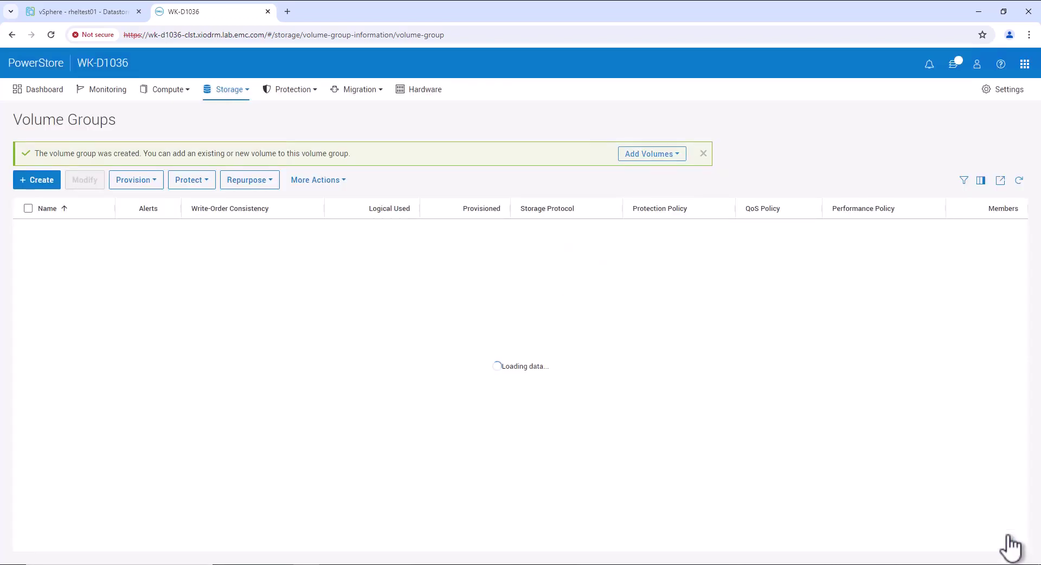